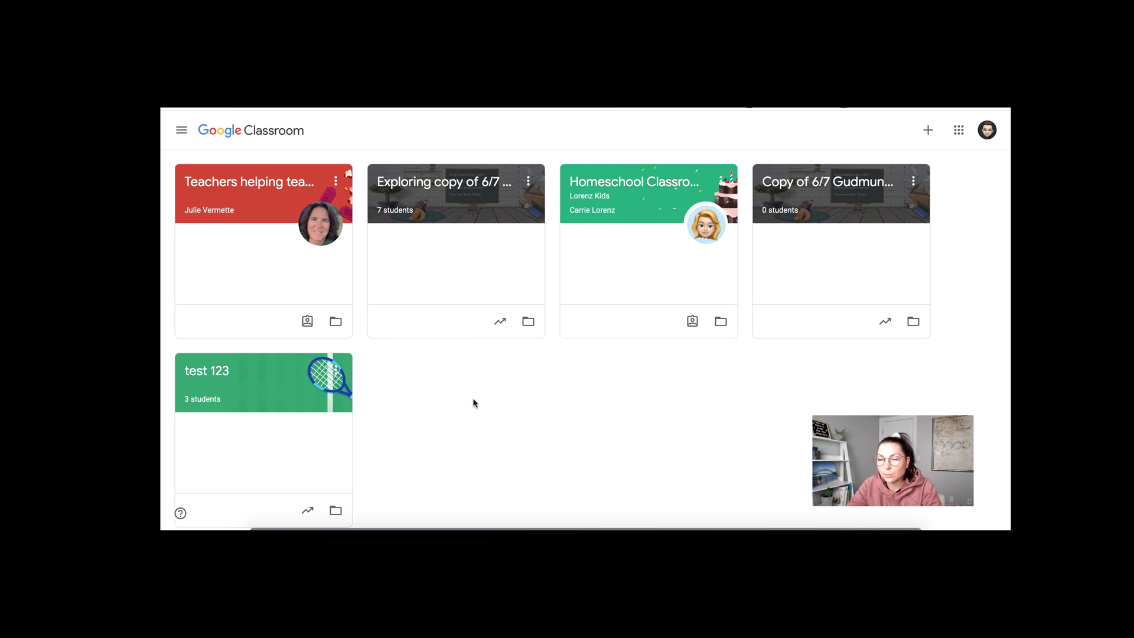
# Step: Open the Exploring copy class's Grades table and the Circles cell menu to find Return
pyautogui.click(463, 187)
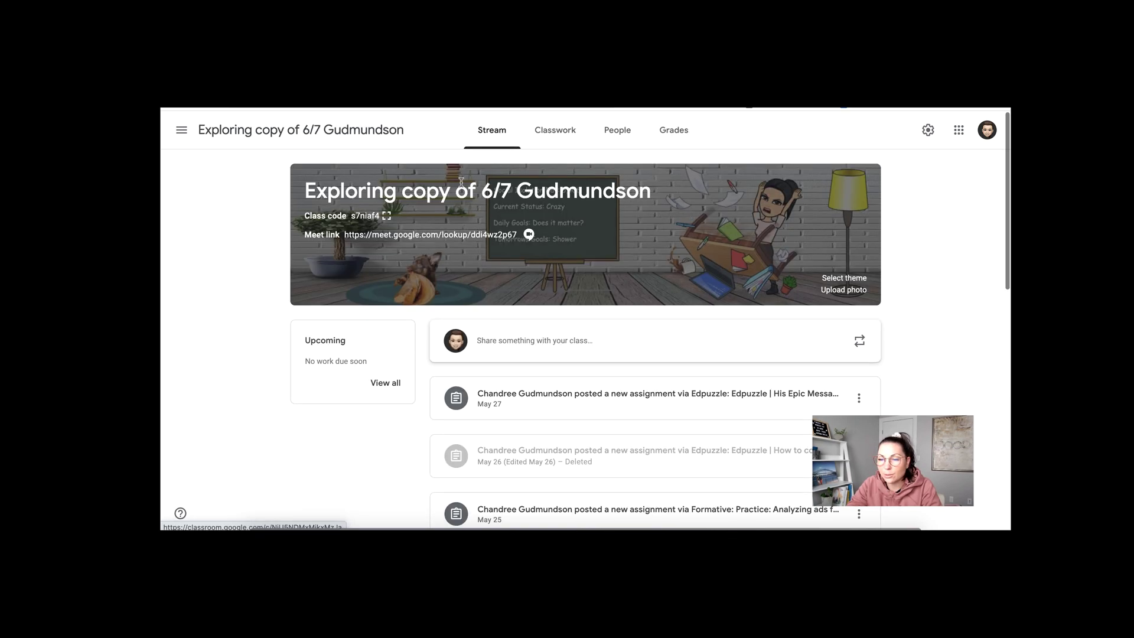
pyautogui.click(672, 142)
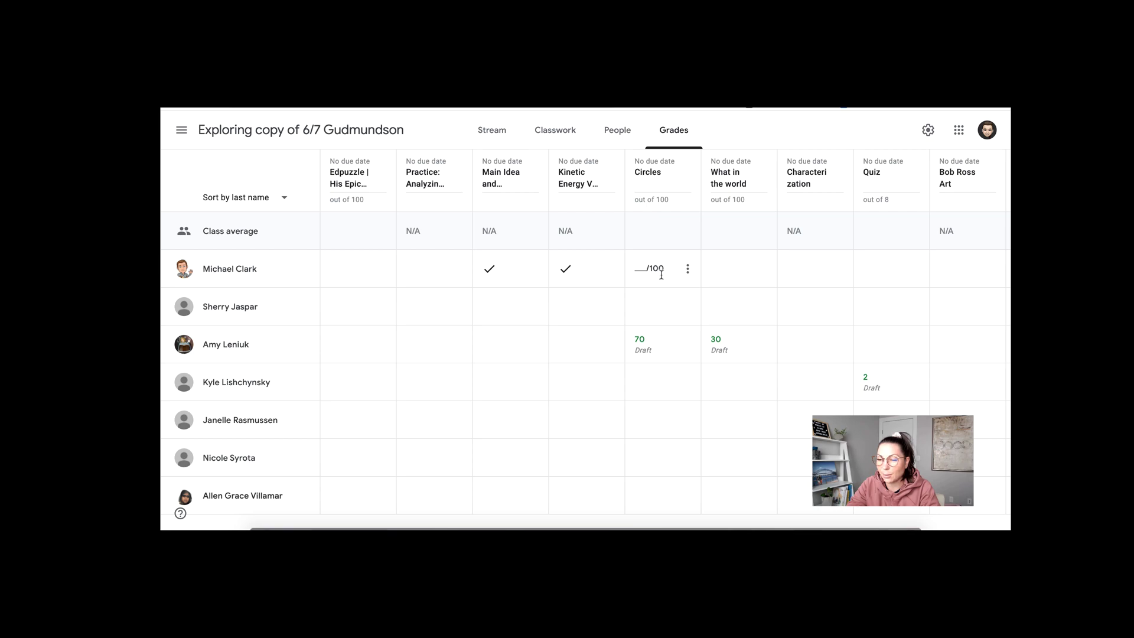
pyautogui.click(688, 270)
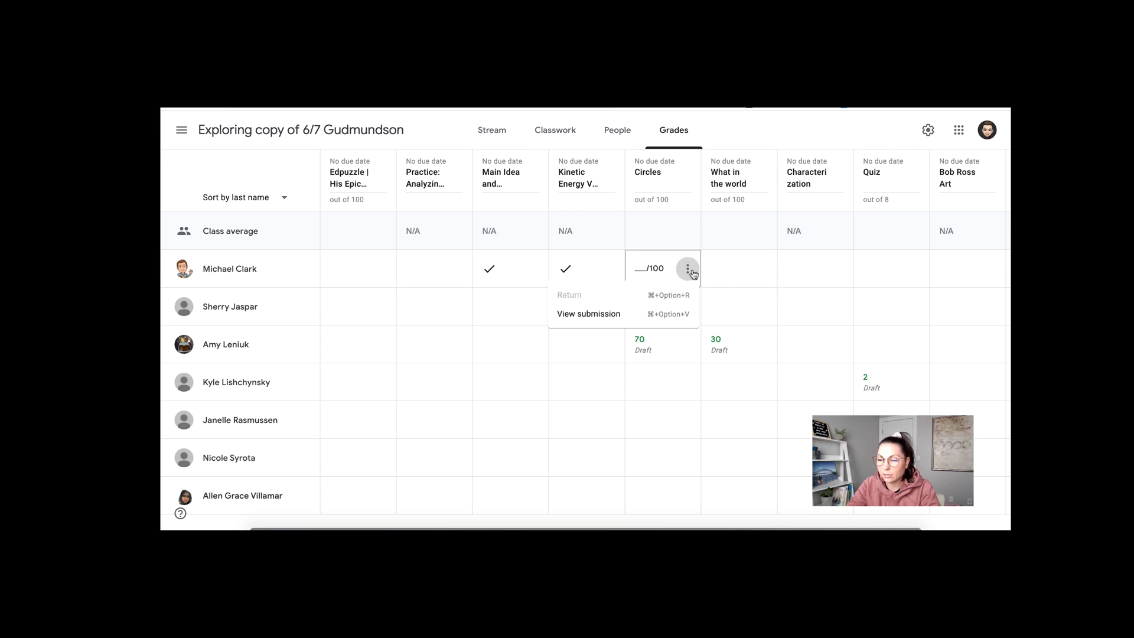
# Step: Delete the Quiz assignment from Classwork, leaving Characterization and Bob Ross Art at the end
pyautogui.click(572, 131)
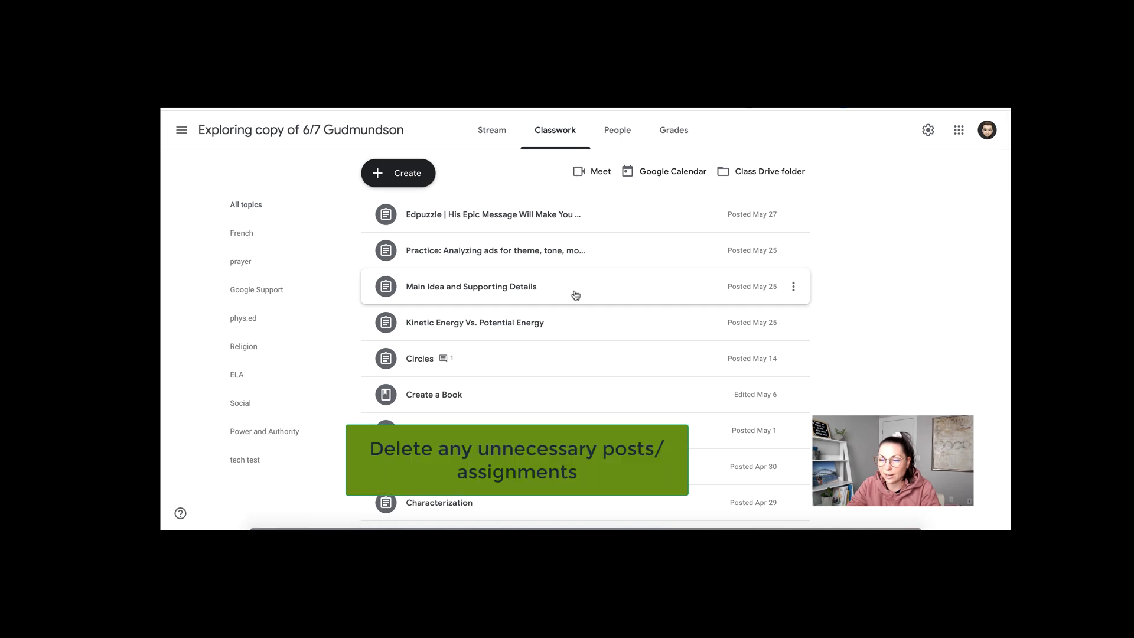
pyautogui.scroll(-1, 576, 294)
pyautogui.scroll(-2, 576, 295)
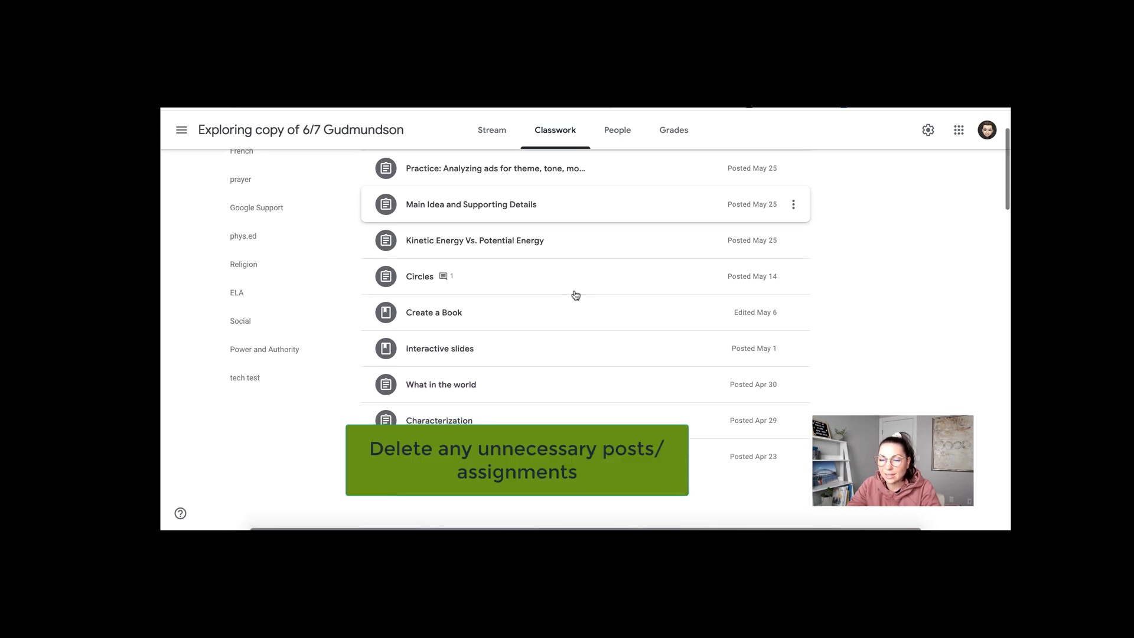
pyautogui.scroll(1, 576, 295)
pyautogui.scroll(-2, 576, 295)
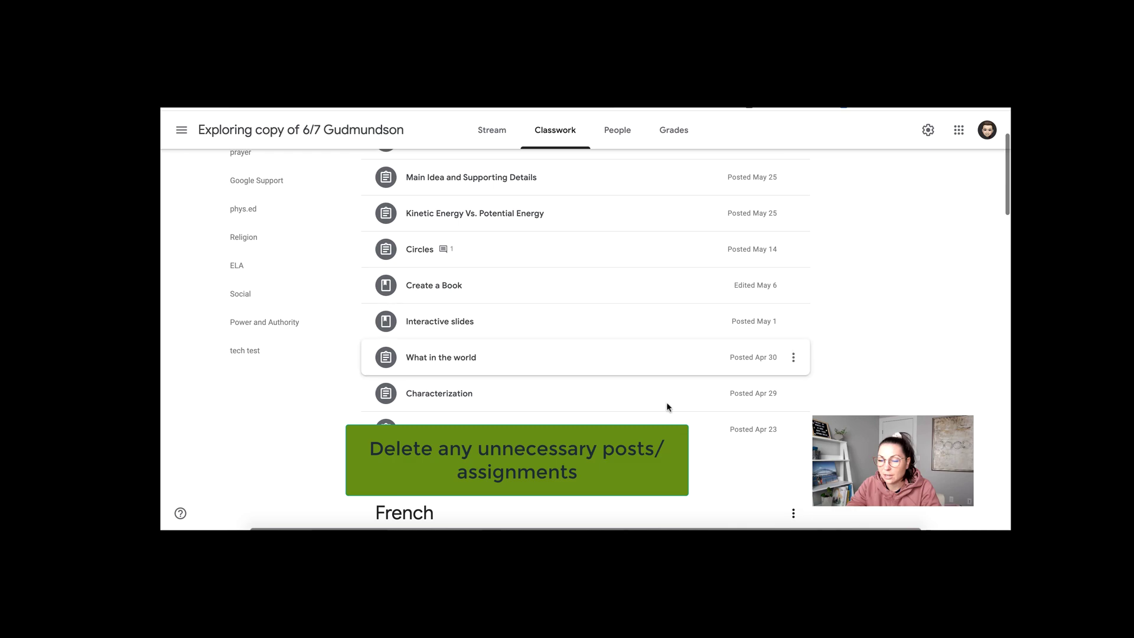
pyautogui.click(793, 431)
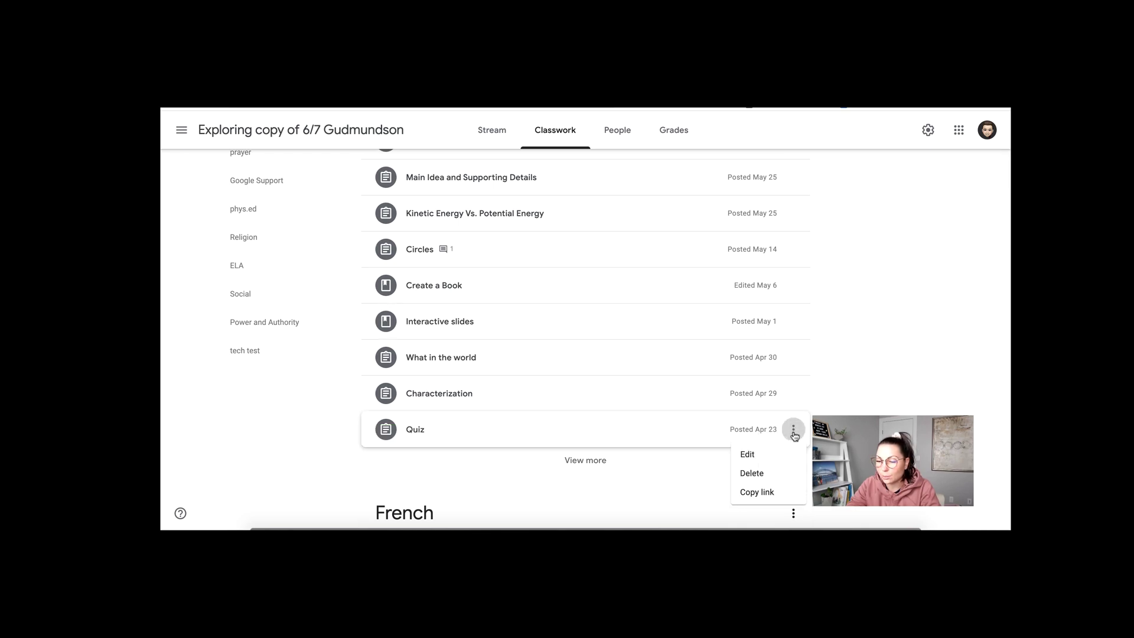
pyautogui.click(782, 480)
pyautogui.click(667, 354)
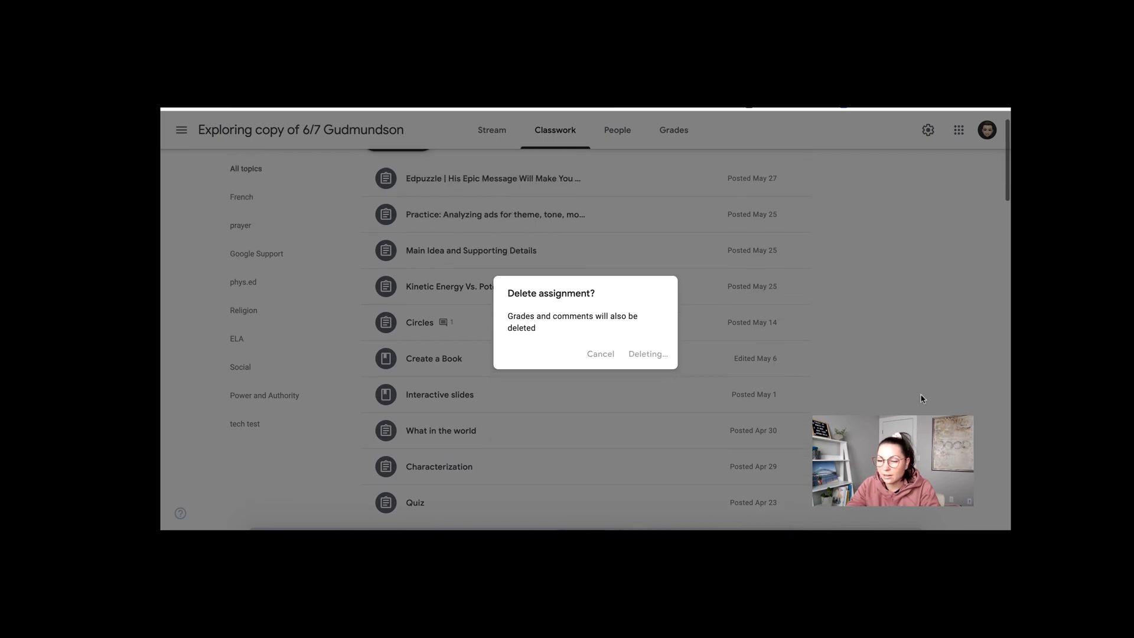
pyautogui.scroll(-15, 921, 399)
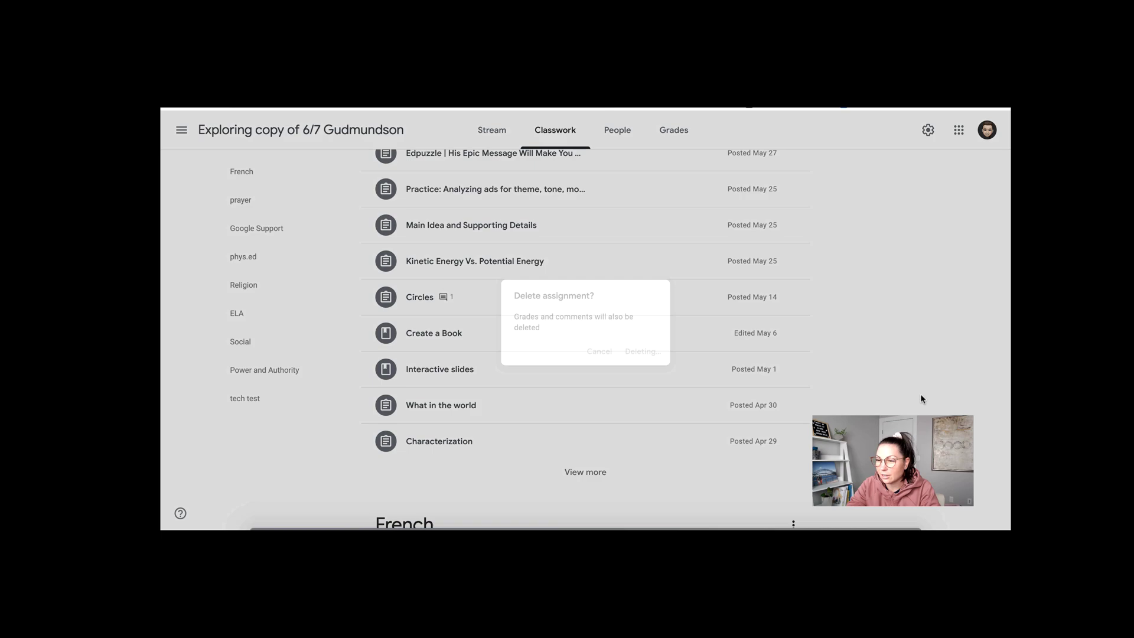
pyautogui.scroll(15, 921, 398)
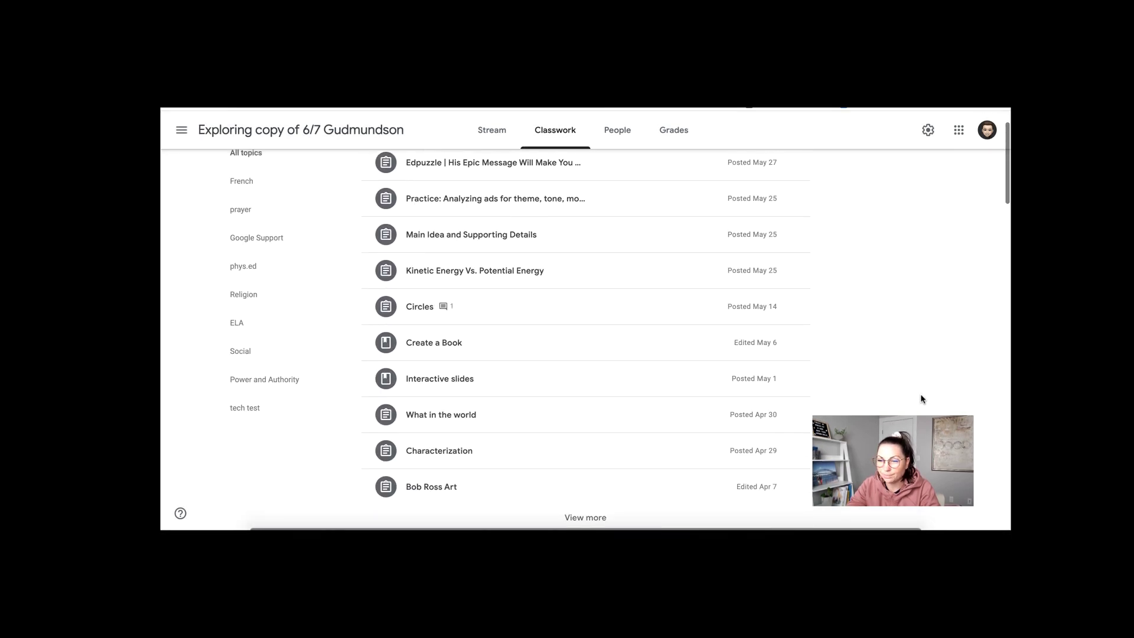
# Step: Return to the Classes home page and choose Copy for the Exploring class as next year's template
pyautogui.click(181, 130)
pyautogui.click(234, 136)
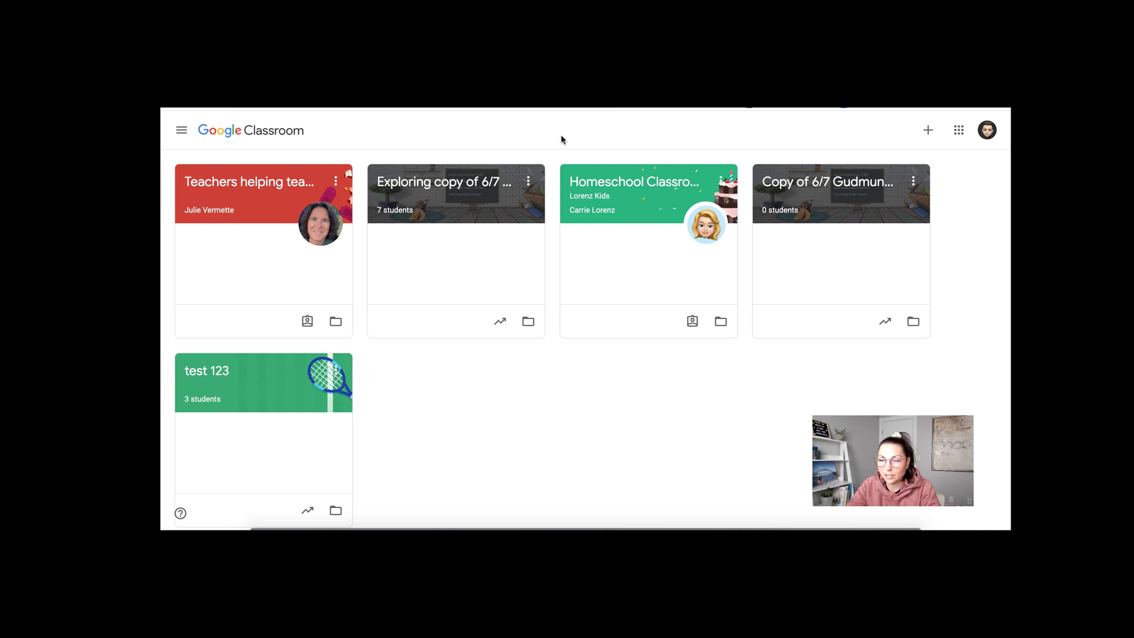
pyautogui.click(529, 182)
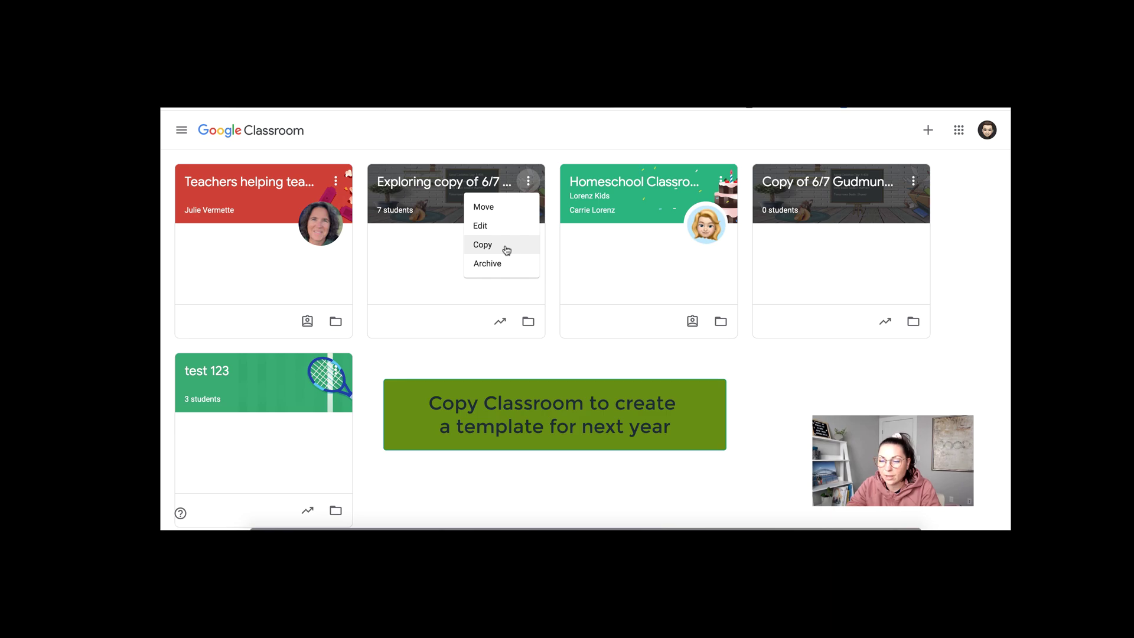
pyautogui.click(544, 482)
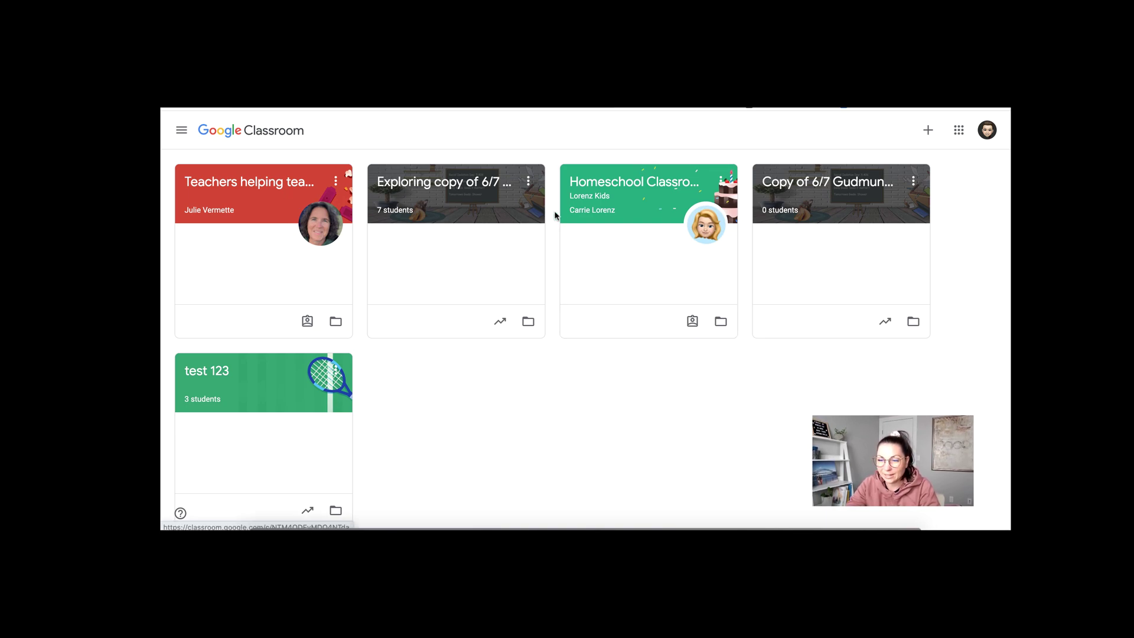
pyautogui.click(529, 182)
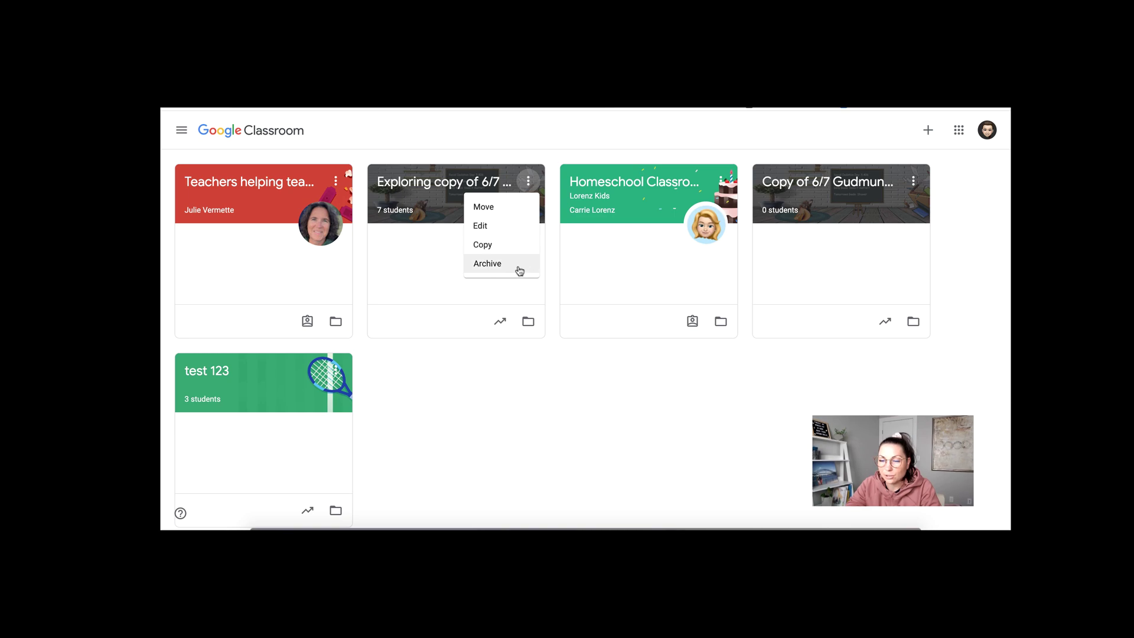
pyautogui.click(184, 136)
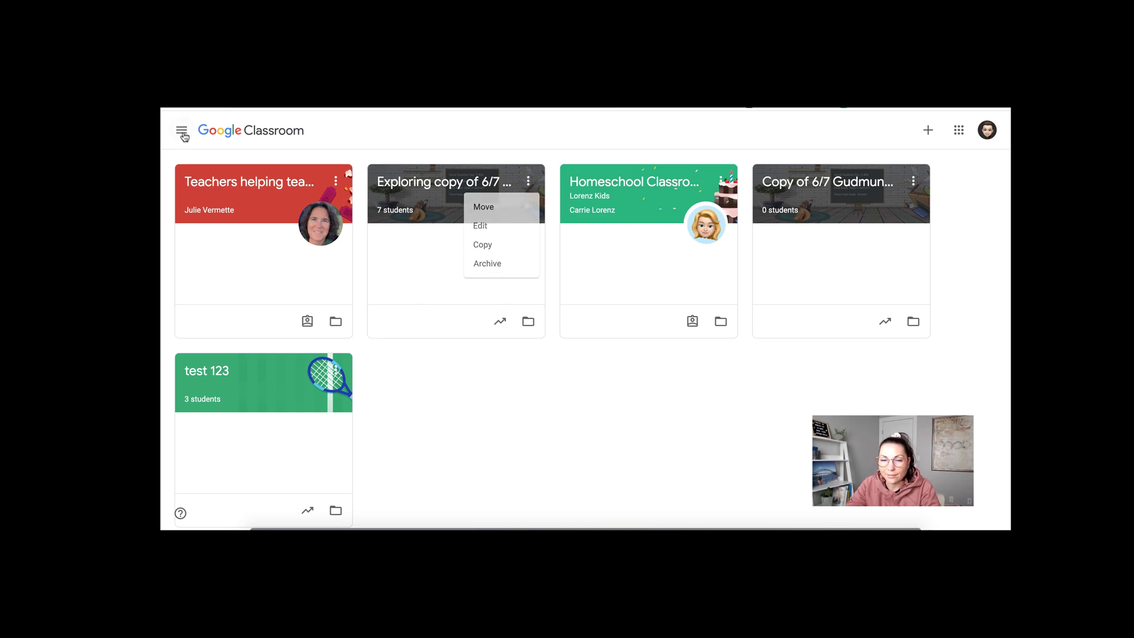
pyautogui.click(182, 131)
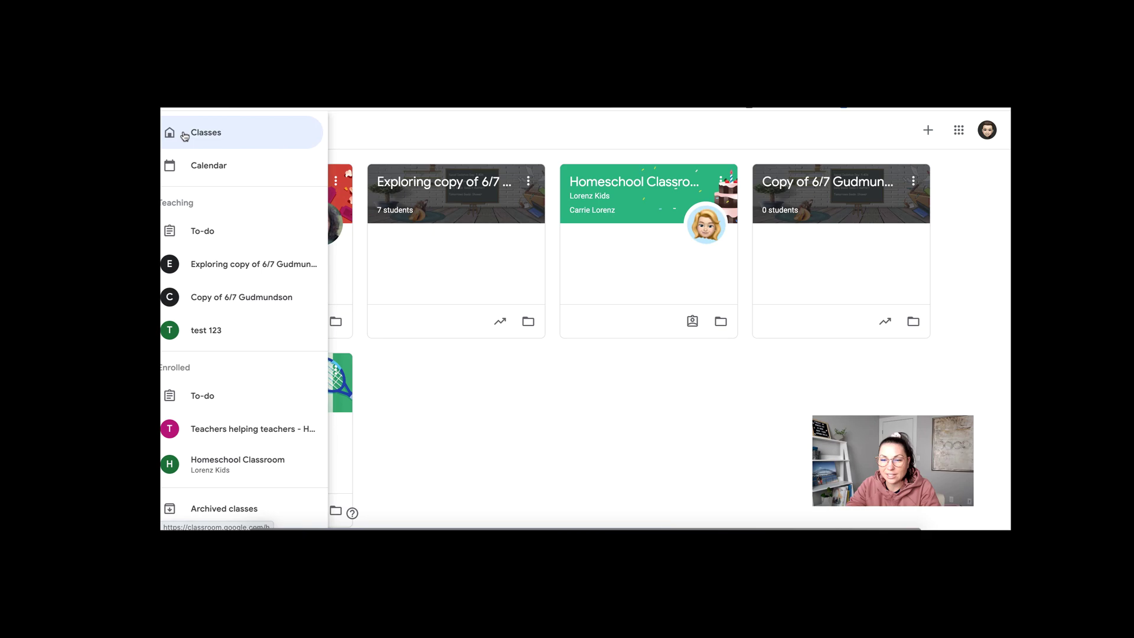
pyautogui.scroll(-1, 218, 334)
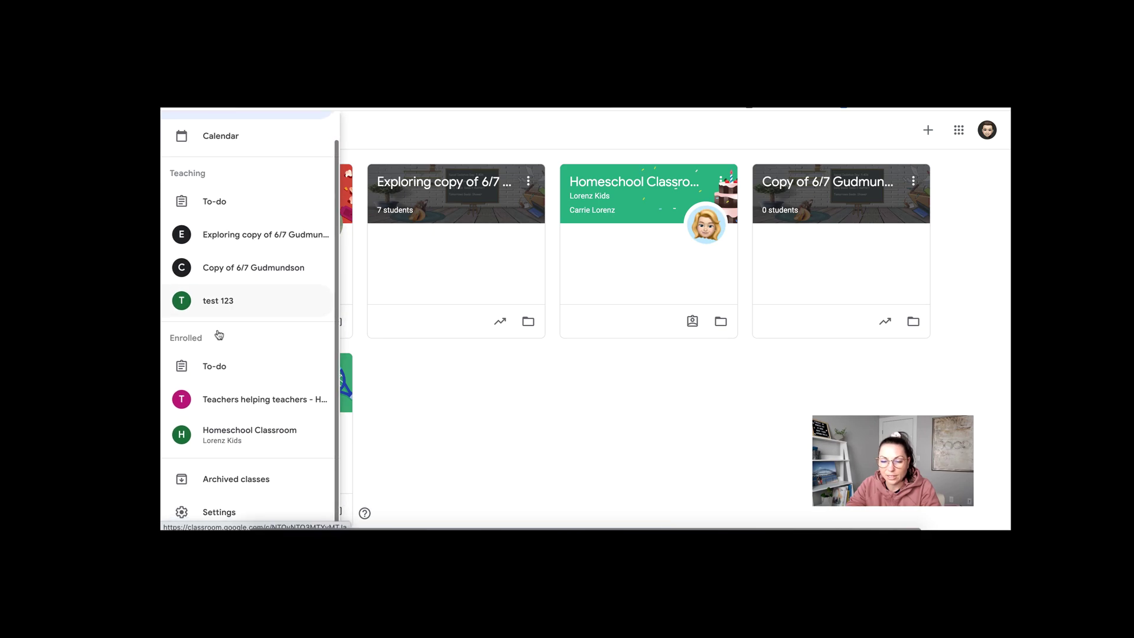
pyautogui.click(229, 479)
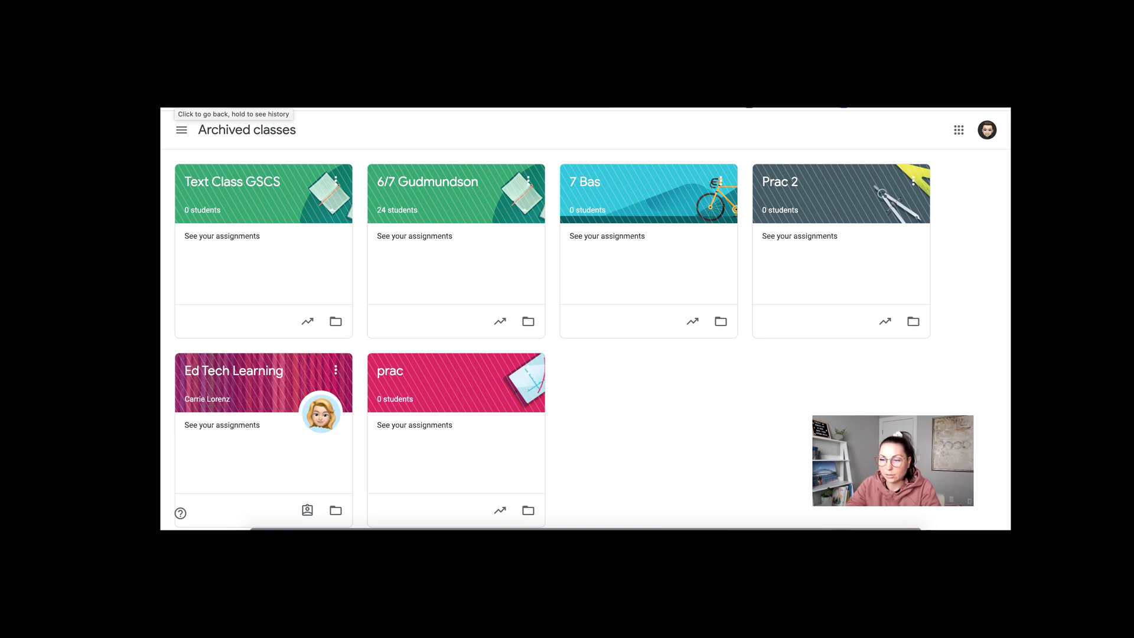
pyautogui.click(181, 102)
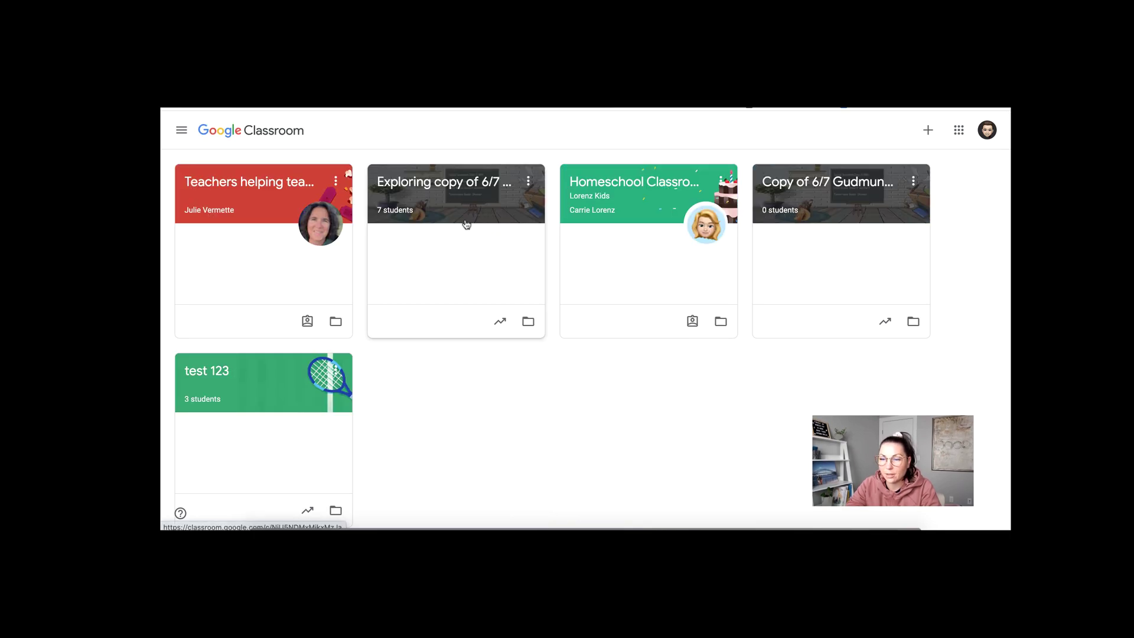
# Step: Open the People list of Exploring copy of 6/7 Gudmundson and review bulk student actions without removing anyone
pyautogui.click(472, 187)
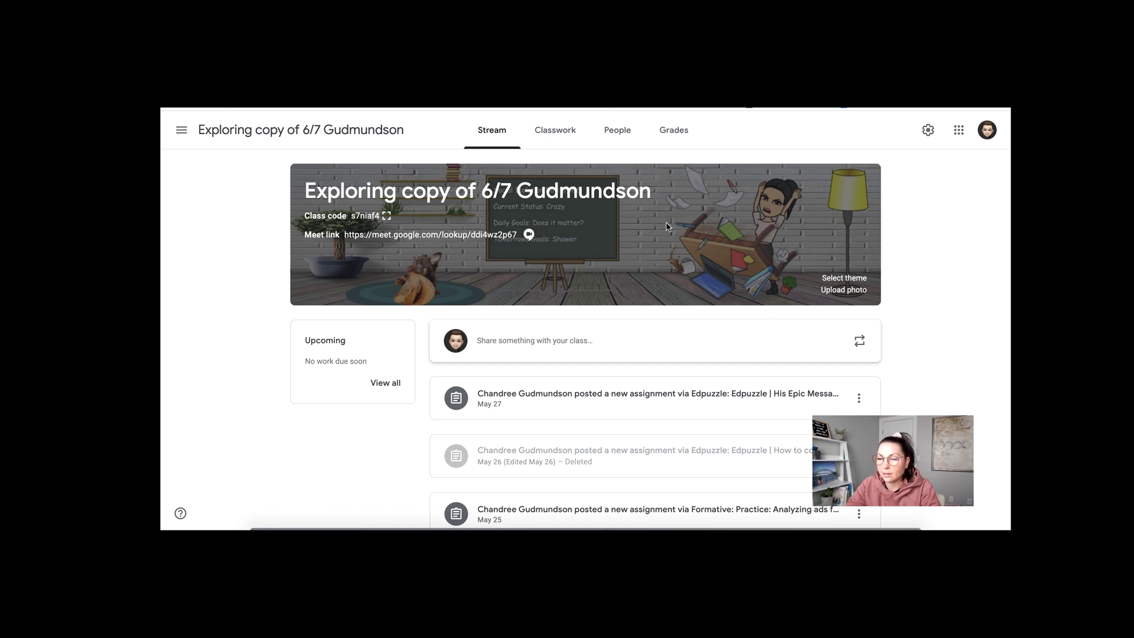
pyautogui.click(623, 141)
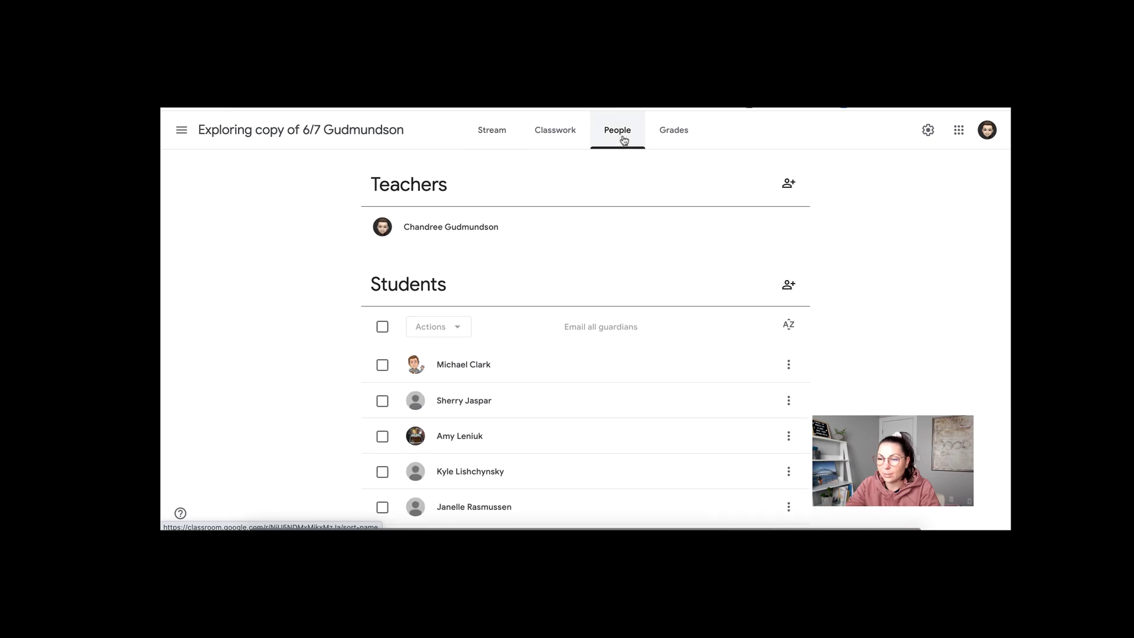
pyautogui.click(384, 331)
pyautogui.click(454, 333)
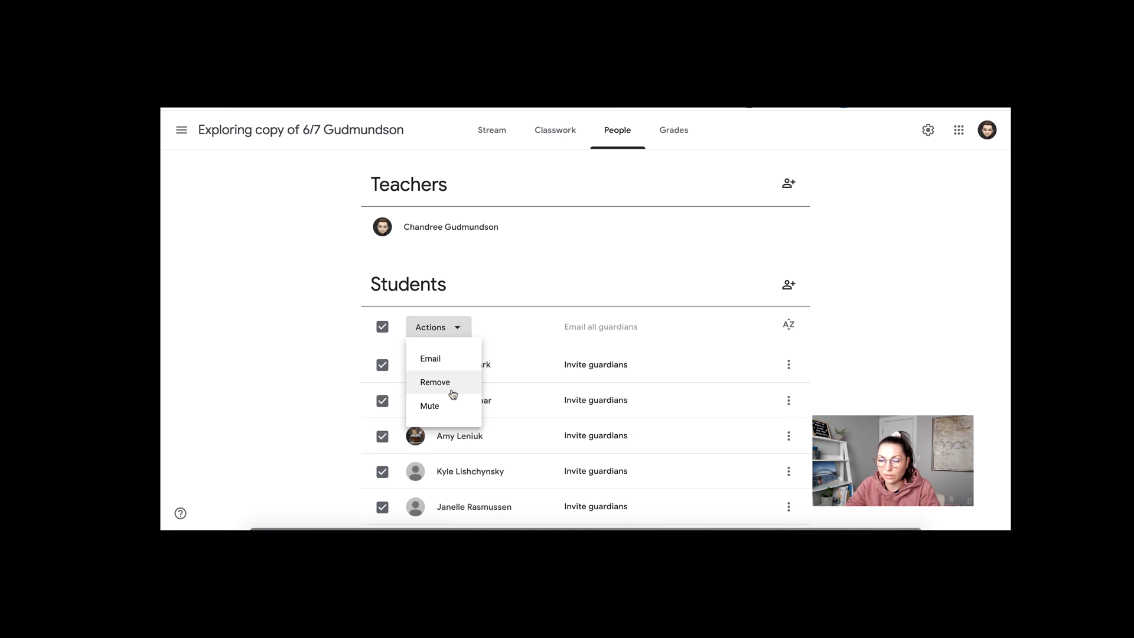
pyautogui.click(338, 237)
pyautogui.click(382, 326)
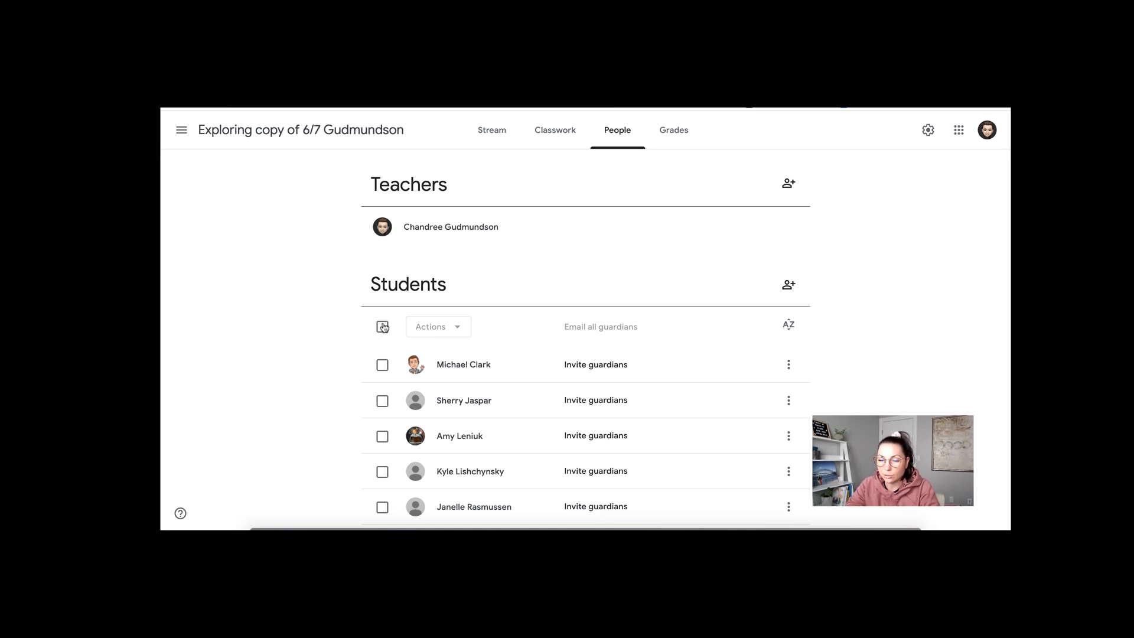
pyautogui.click(382, 327)
pyautogui.click(459, 326)
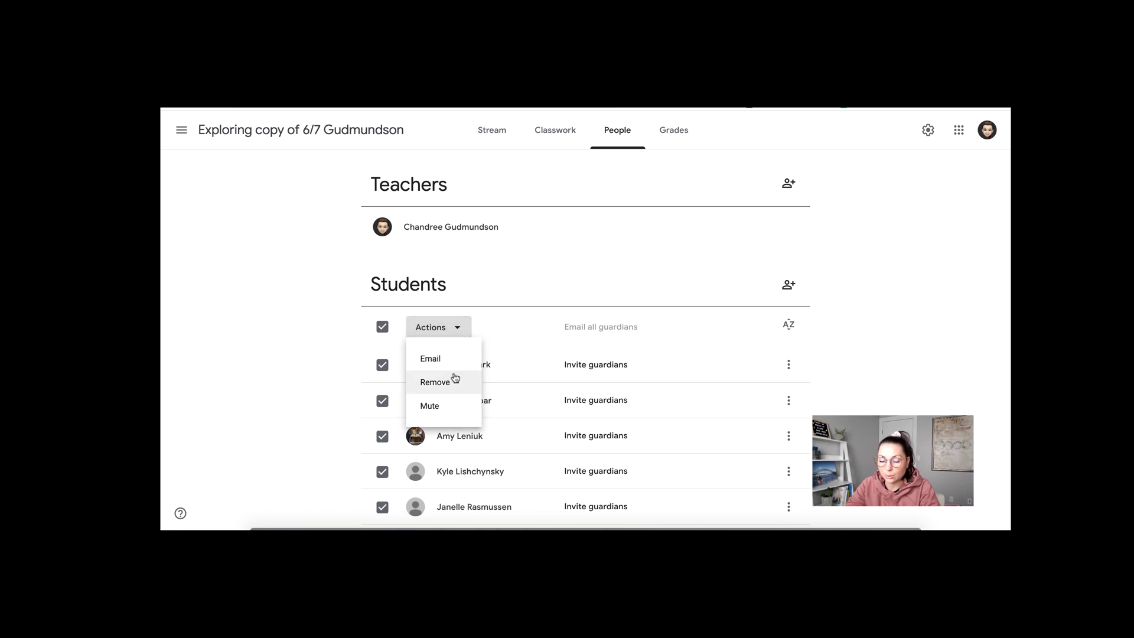
pyautogui.click(318, 318)
pyautogui.click(384, 327)
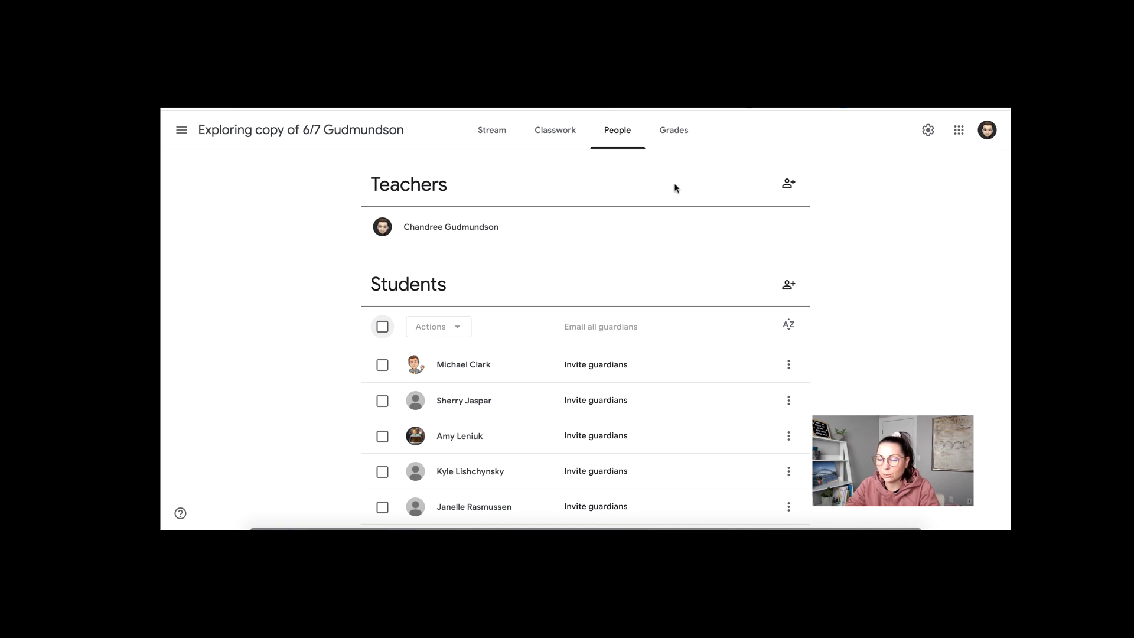
# Step: Check the class gradebook, then open the Classwork page listing Edpuzzle through Characterization
pyautogui.click(684, 137)
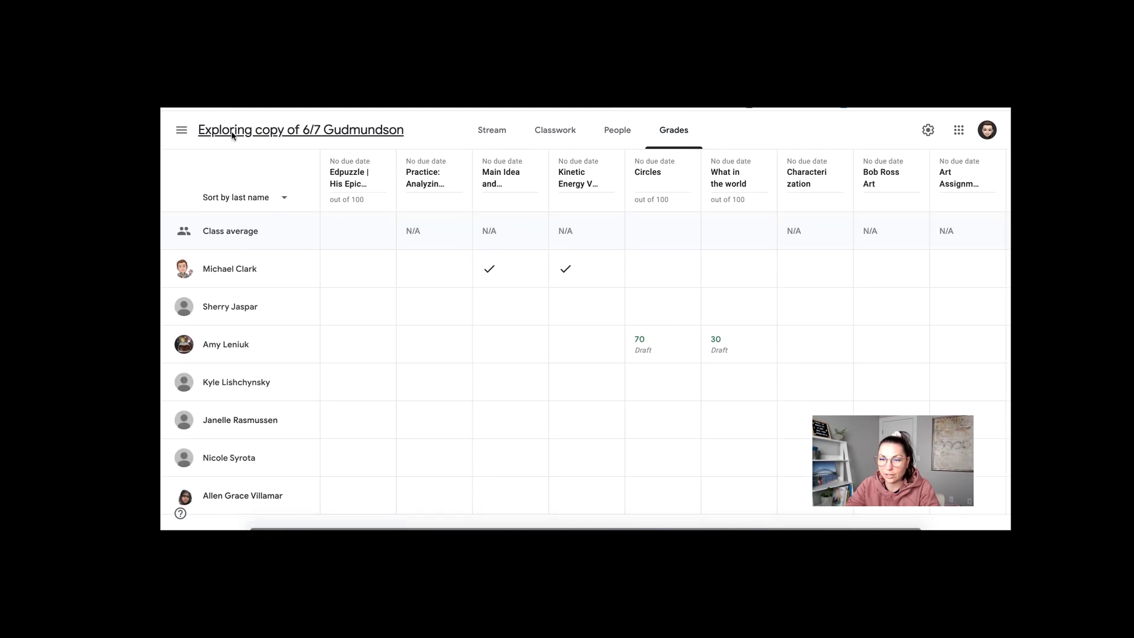
pyautogui.click(318, 131)
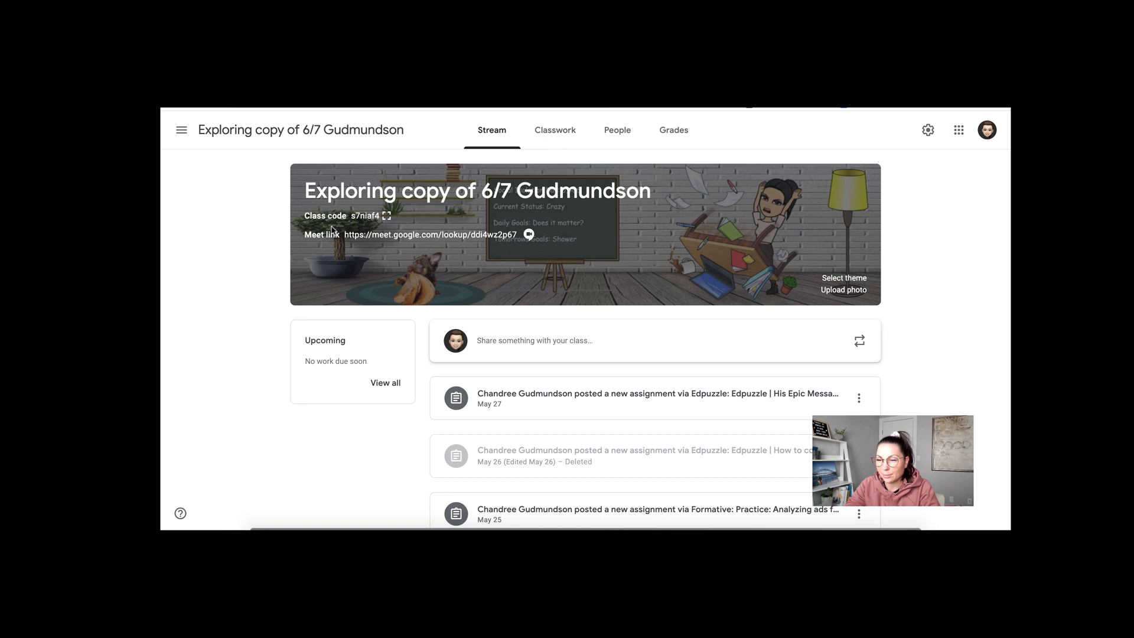
pyautogui.click(555, 130)
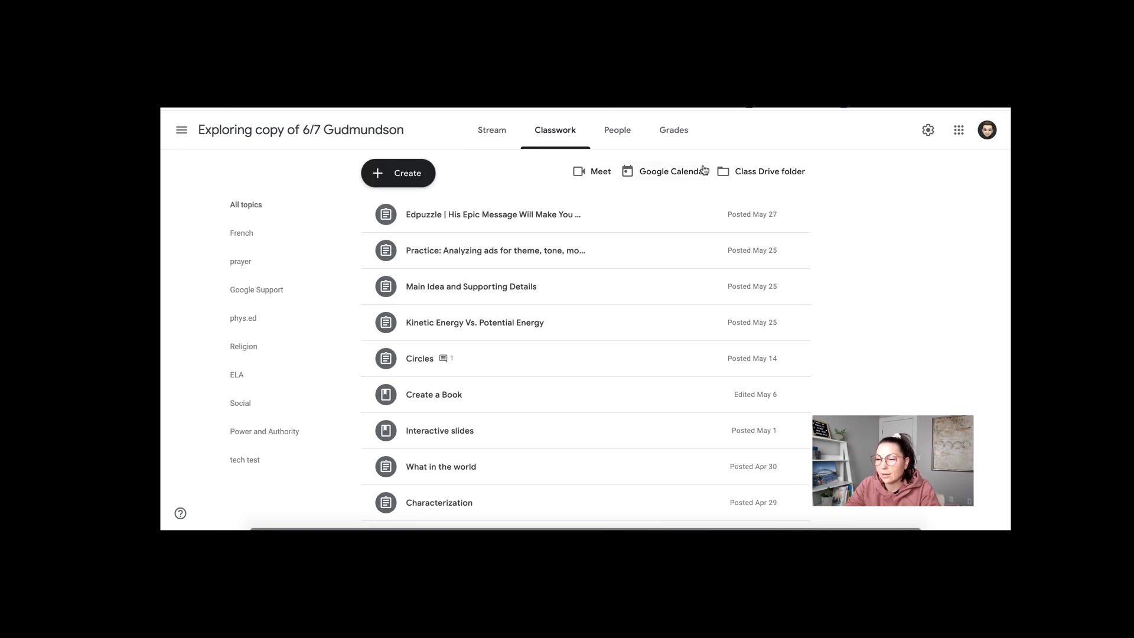
# Step: Open the class Drive folder 'Exploring copy of 6/7 Gudmundson' from the Classwork page
pyautogui.click(749, 177)
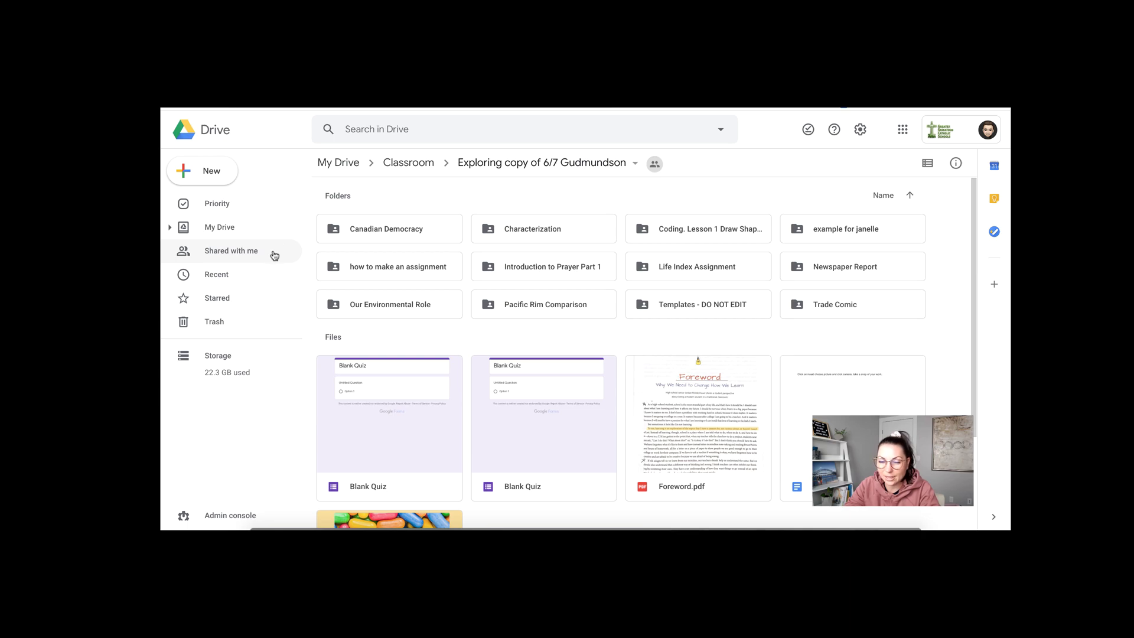
# Step: Browse the Shared with me files in Google Drive
pyautogui.click(274, 255)
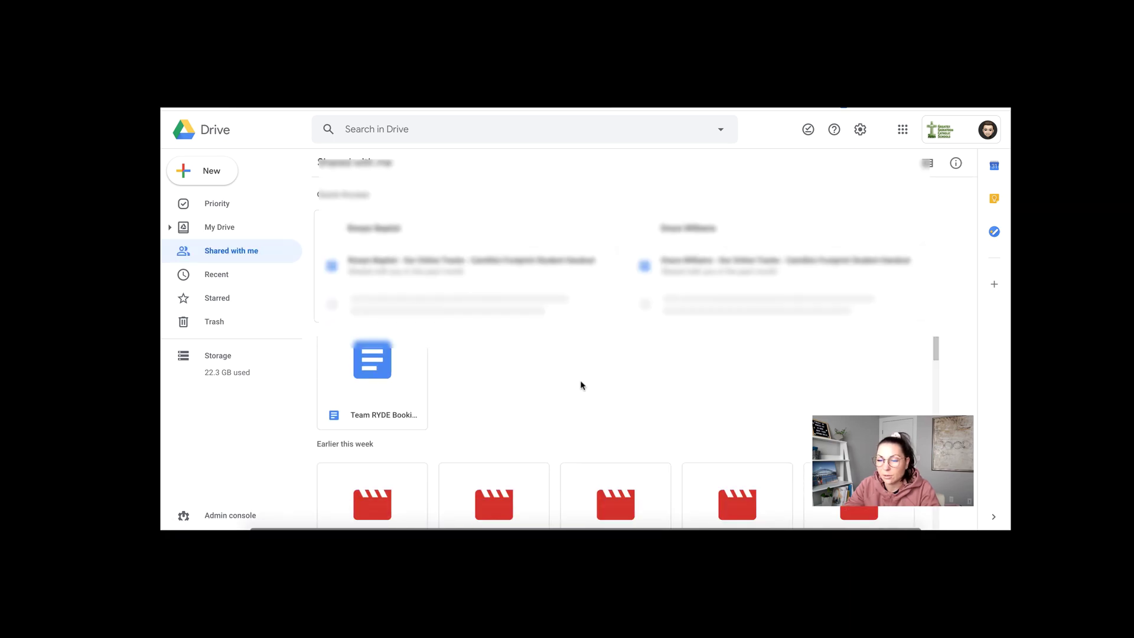
pyautogui.scroll(-5, 580, 385)
pyautogui.scroll(2, 581, 385)
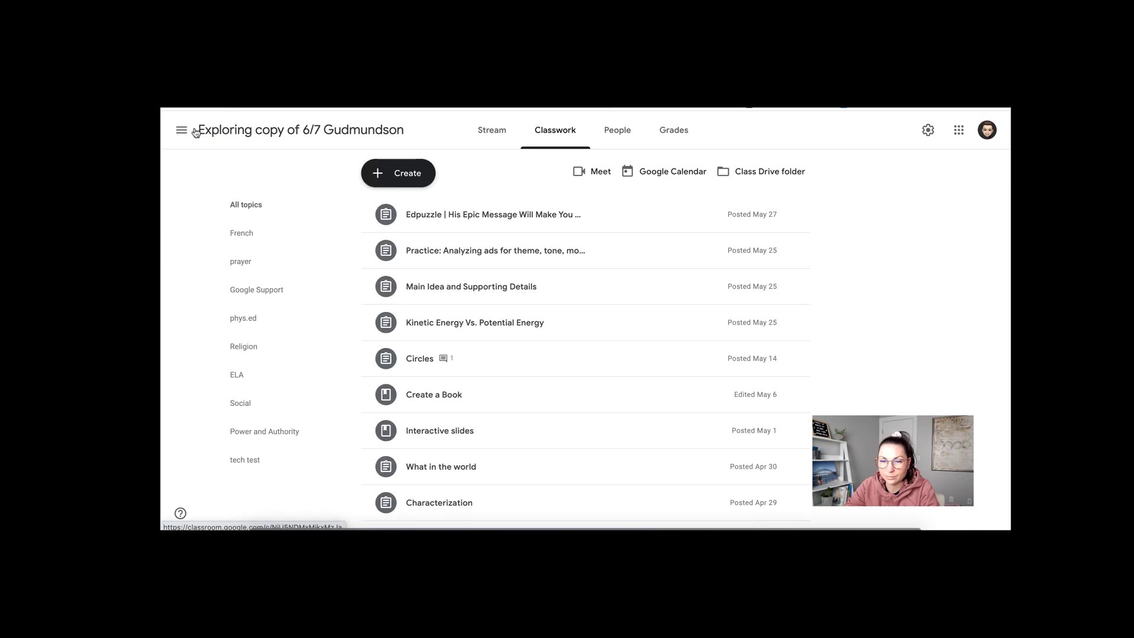
# Step: Go back to the Classroom home page showing the five class cards, including test 123
pyautogui.click(179, 130)
pyautogui.click(223, 144)
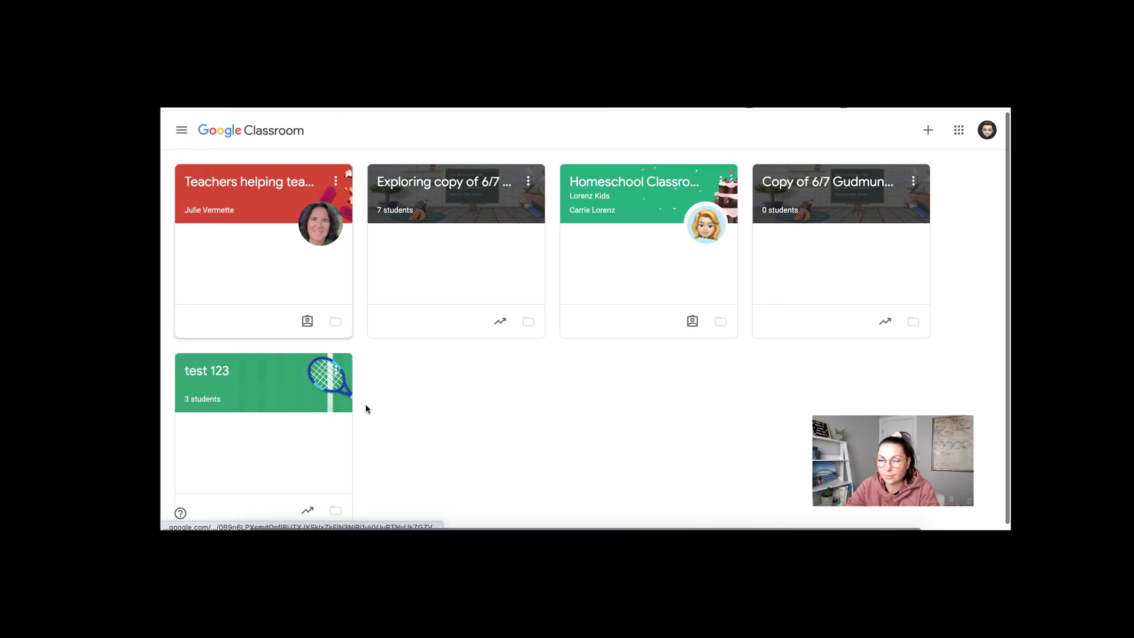